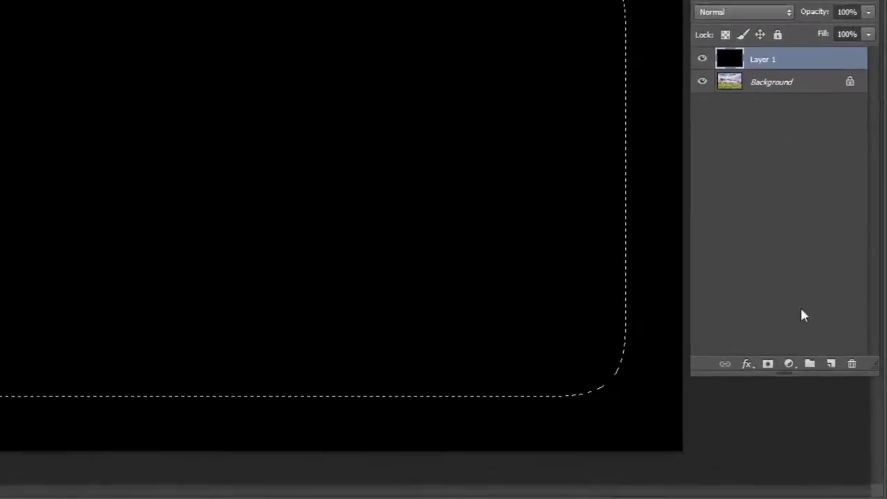
Add a layer mask to the black layer to finish the demonstration vignette
left_click(762, 359)
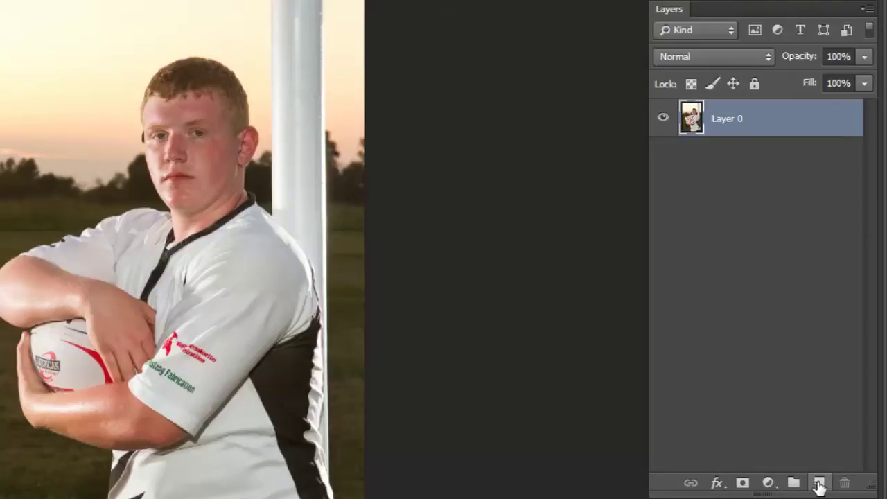
left_click(820, 484)
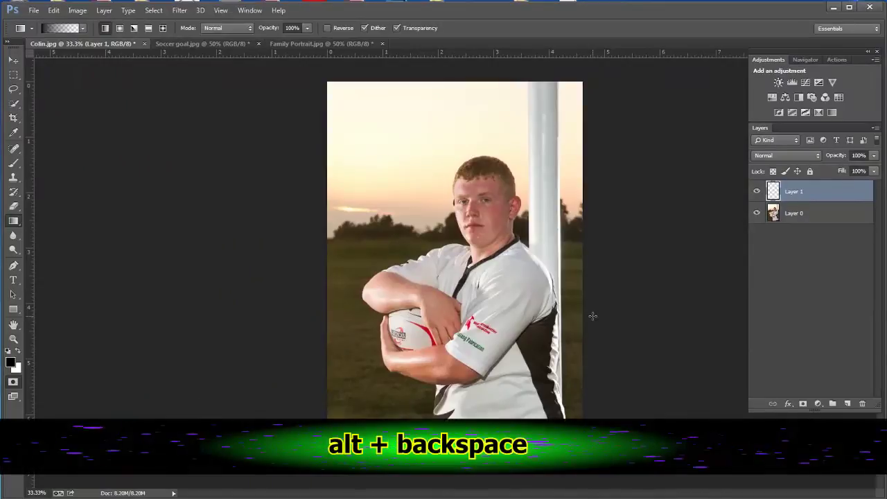
Fill the new Layer 1 in Colin.jpg with the black foreground colour
key("alt+BackSpace")
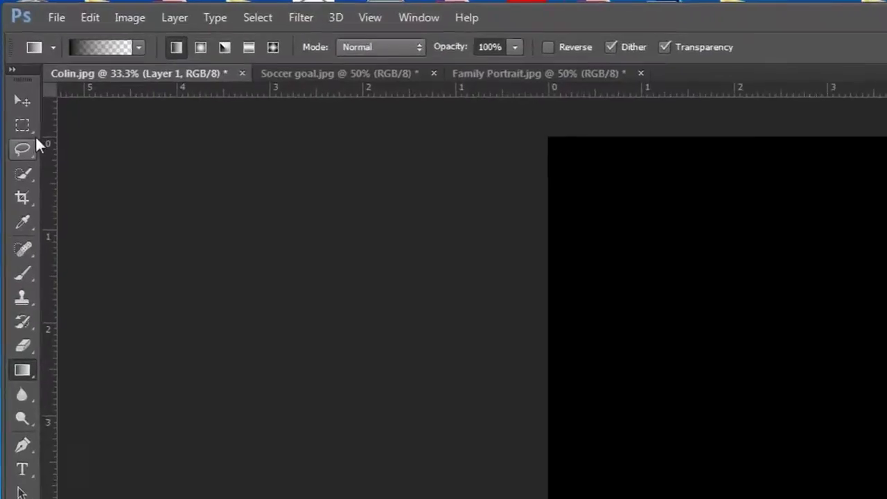
Draw a large oval selection over the centre of the black layer with the Elliptical Marquee
left_click(30, 126)
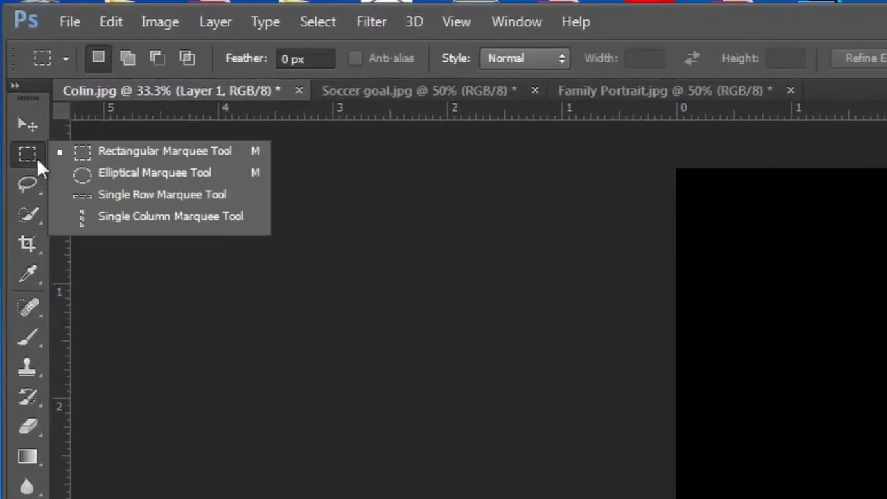
left_click(128, 173)
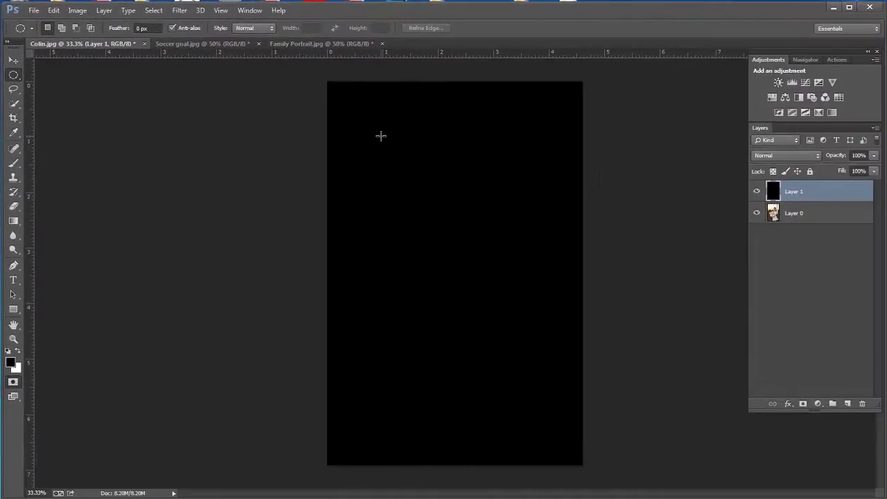
left_click_drag(381, 136, 558, 426)
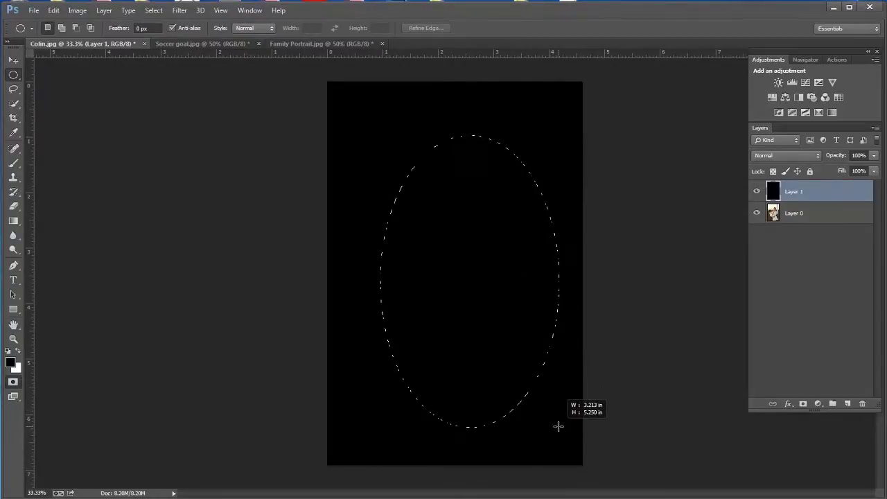
left_click_drag(558, 426, 548, 398)
key("space")
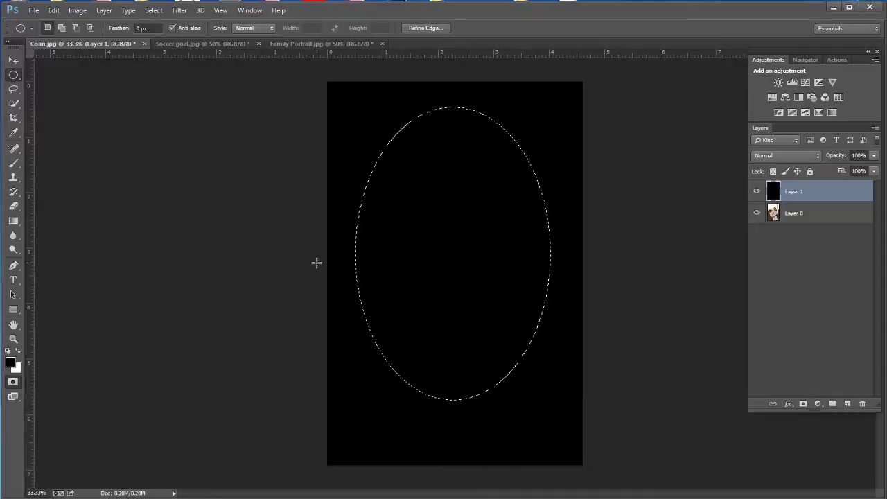
left_click(434, 28)
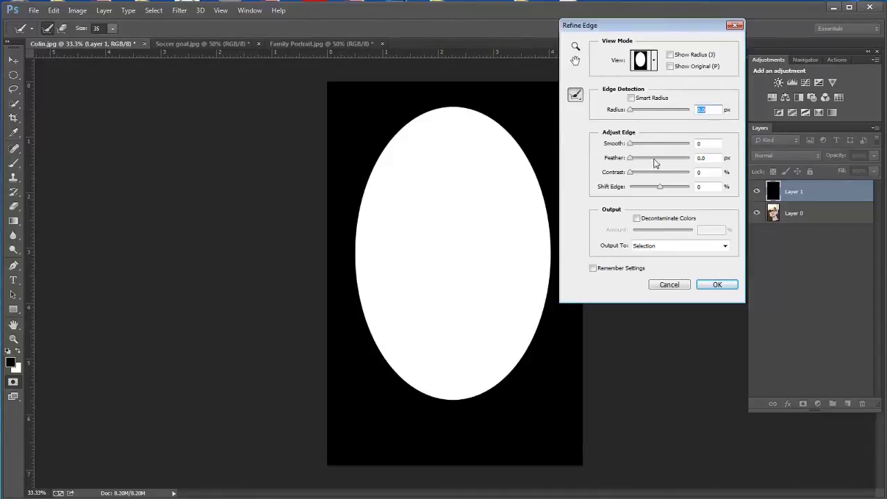
Give the oval selection a heavy feather in Refine Edge
left_click_drag(631, 159, 674, 162)
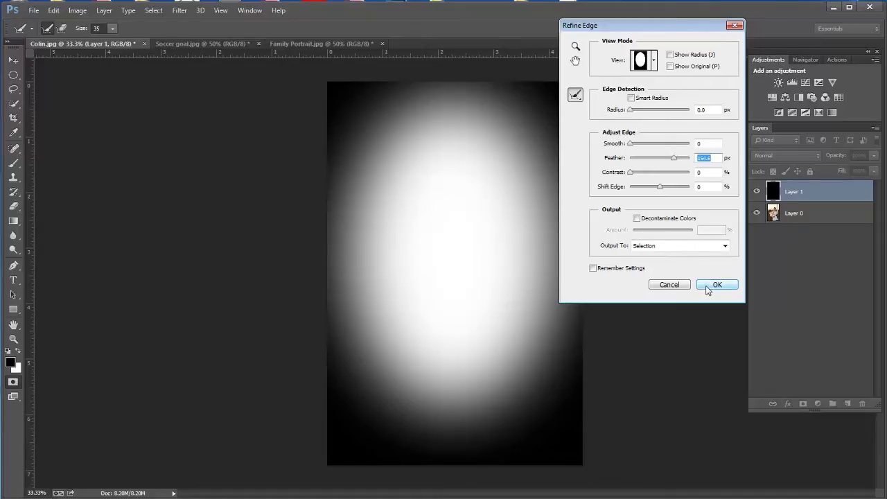
left_click(716, 285)
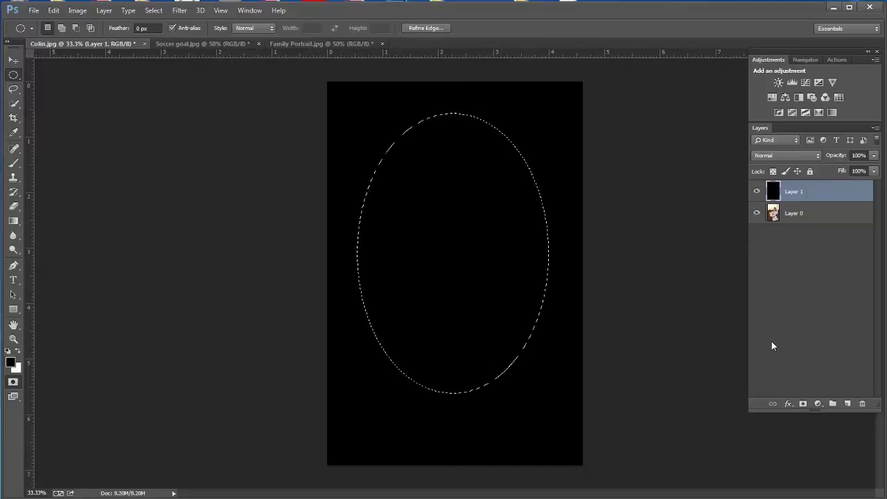
Delete the black inside the feathered oval, then deselect
key("Delete")
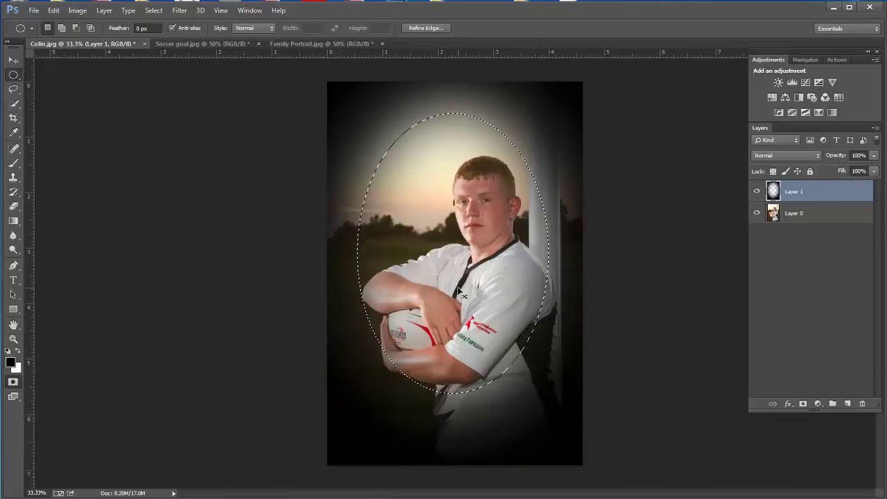
key("ctrl+d")
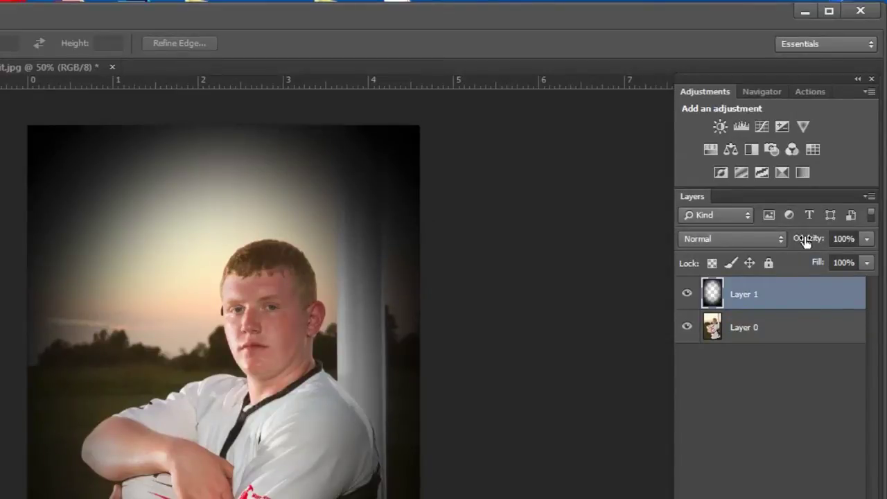
Set Layer 1's opacity to 22% and toggle its visibility to compare
left_click_drag(804, 239, 603, 232)
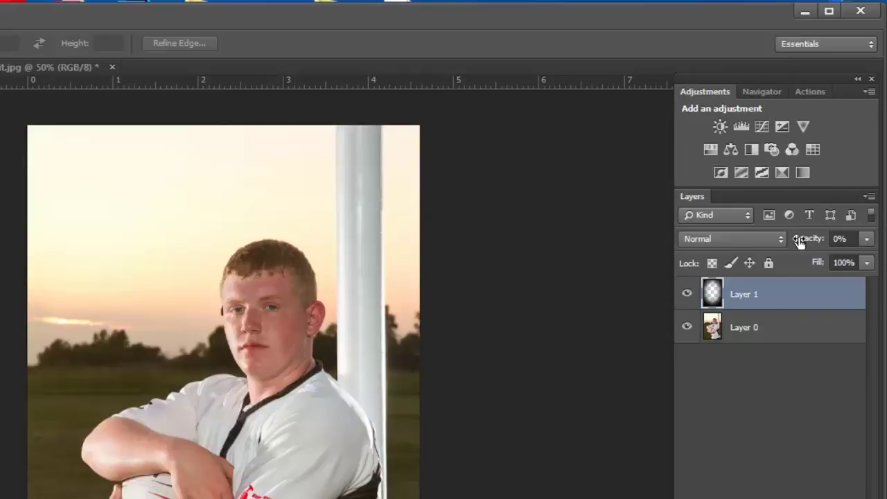
left_click_drag(799, 240, 819, 240)
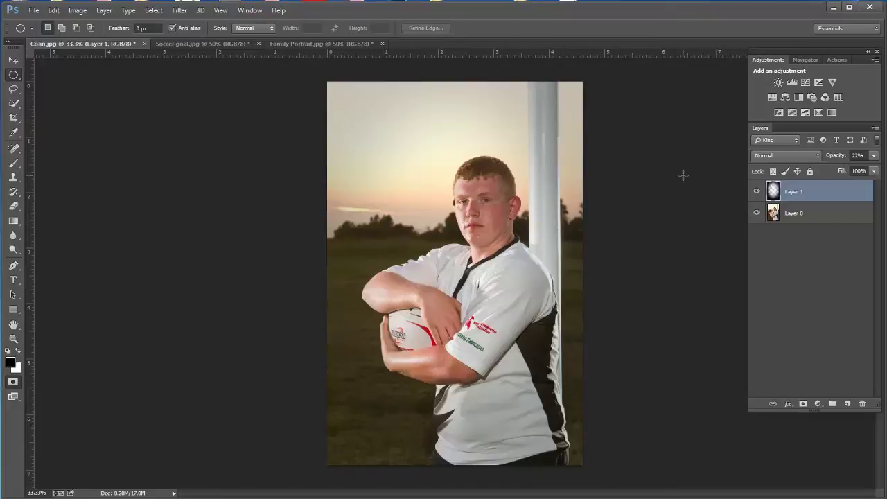
left_click(758, 193)
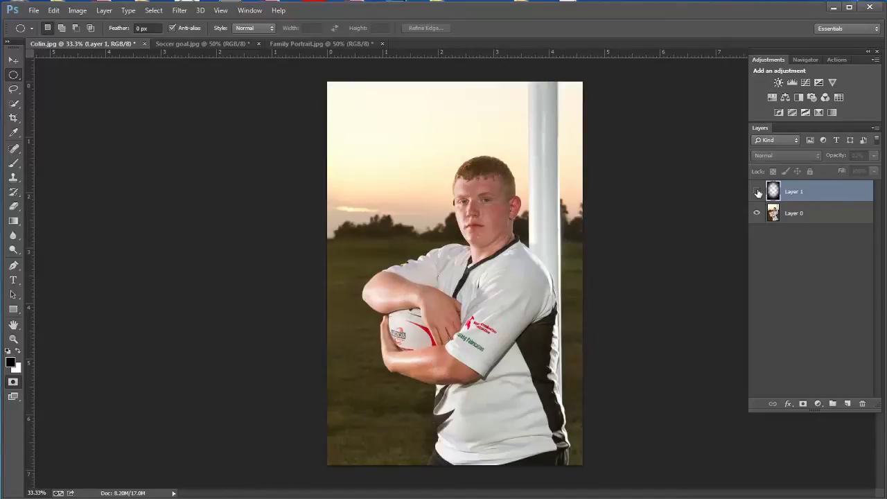
left_click(758, 193)
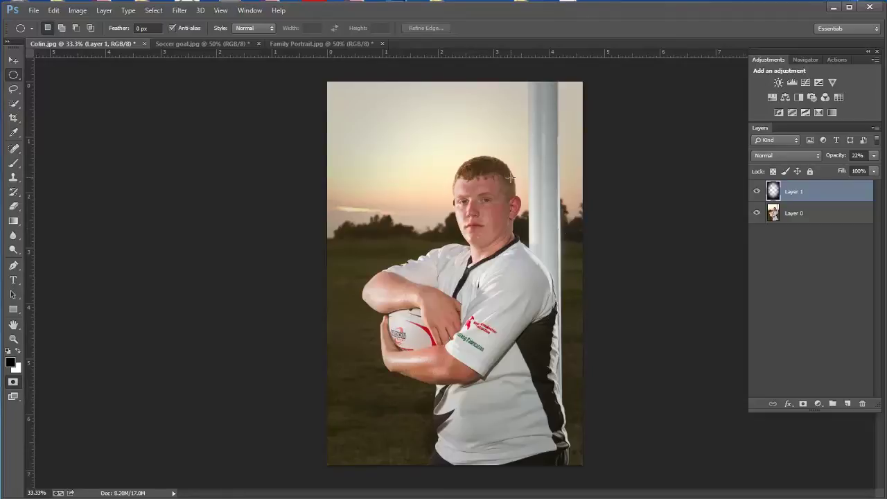
In Soccer goal.jpg, add a new layer and fill it with solid black
left_click(198, 43)
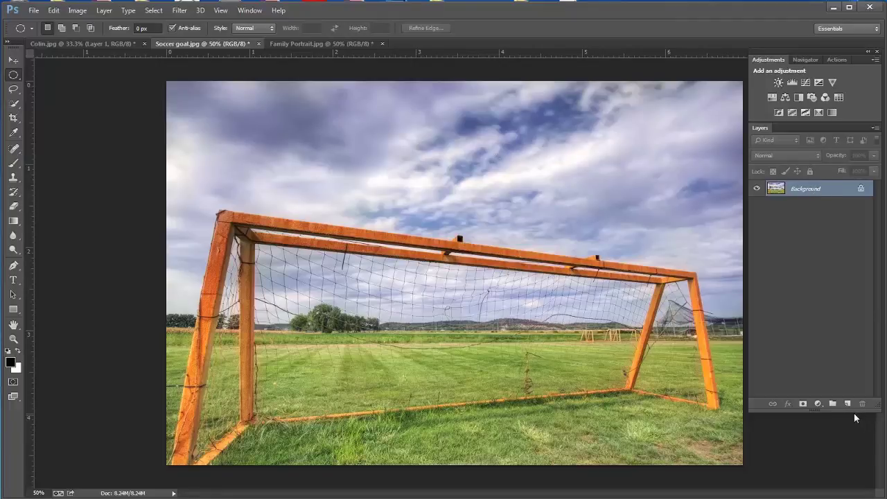
left_click(847, 404)
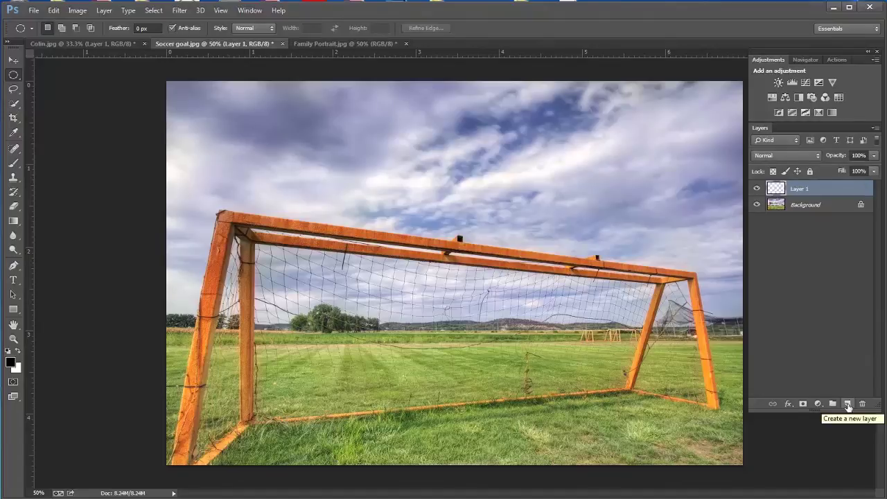
key("alt+BackSpace")
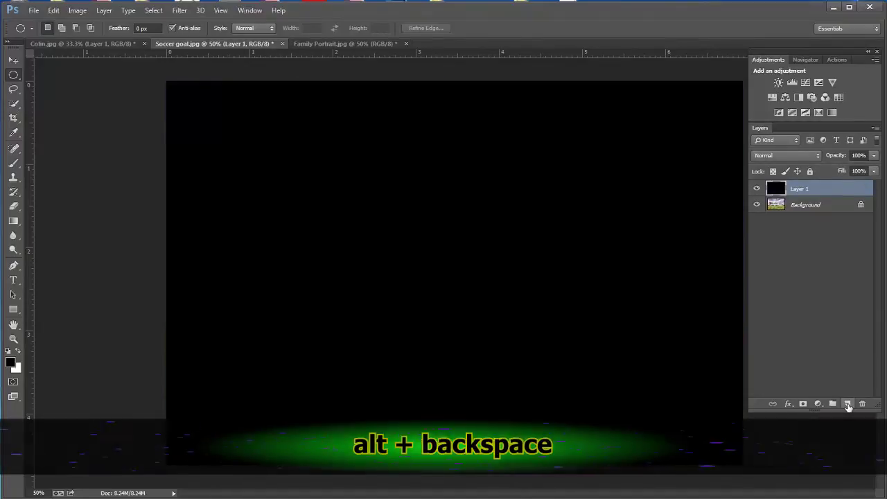
left_click(17, 76)
left_click(57, 72)
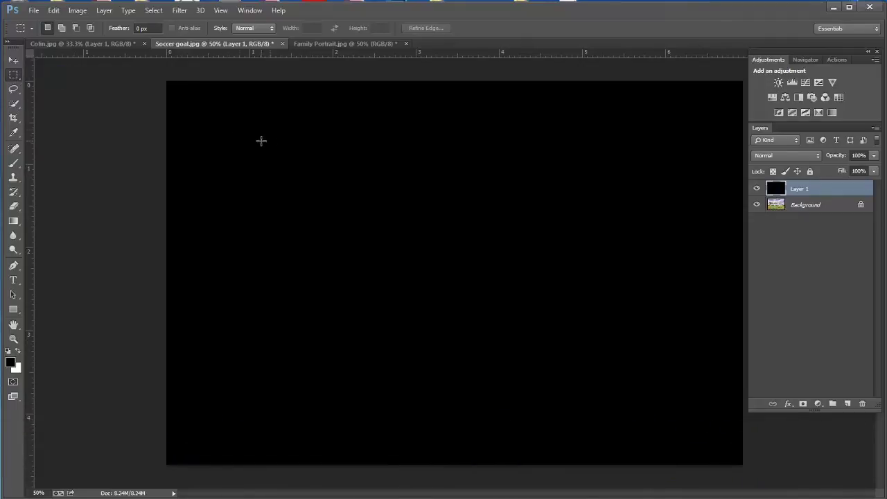
Draw an inset rectangular selection and feather it by about 32.9 px
left_click_drag(211, 116, 703, 427)
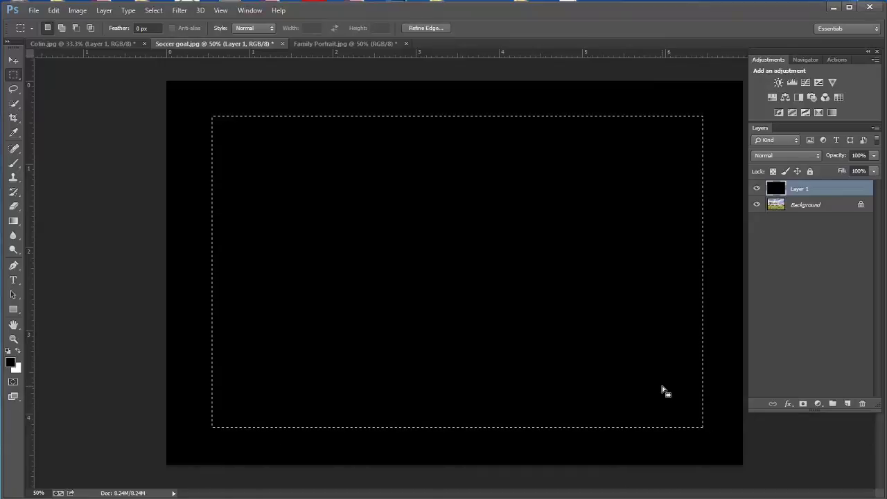
left_click(434, 28)
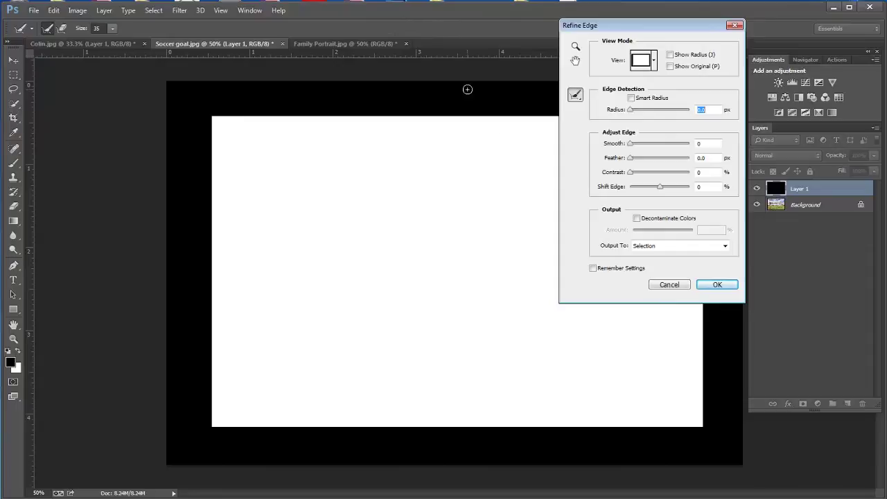
left_click_drag(632, 161, 665, 160)
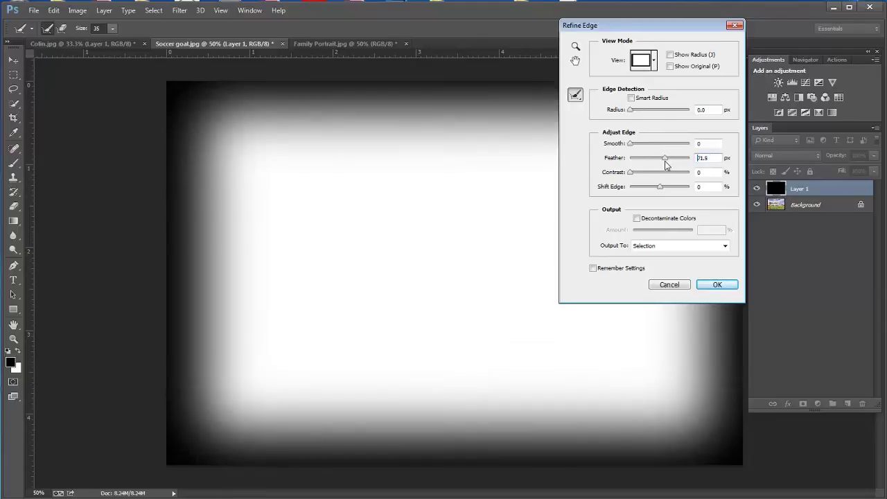
left_click(718, 286)
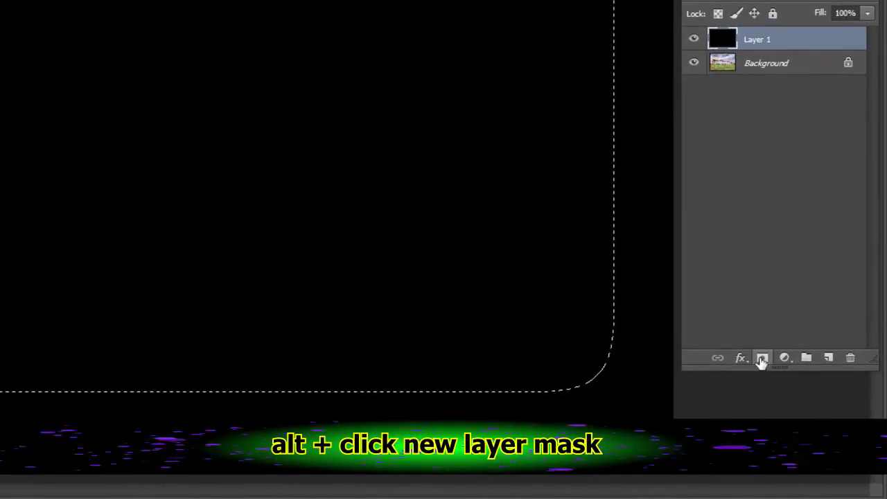
Add an inverted layer mask to Layer 1 from the feathered rectangle, revealing the goal photo's centre
left_click(762, 360, "alt")
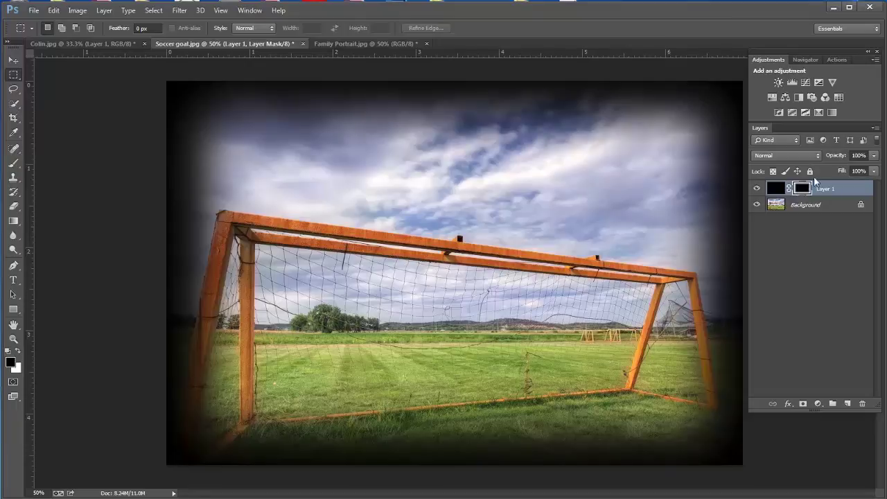
Set the vignette layer to 14% opacity and toggle it on and off to compare
left_click_drag(836, 157, 735, 152)
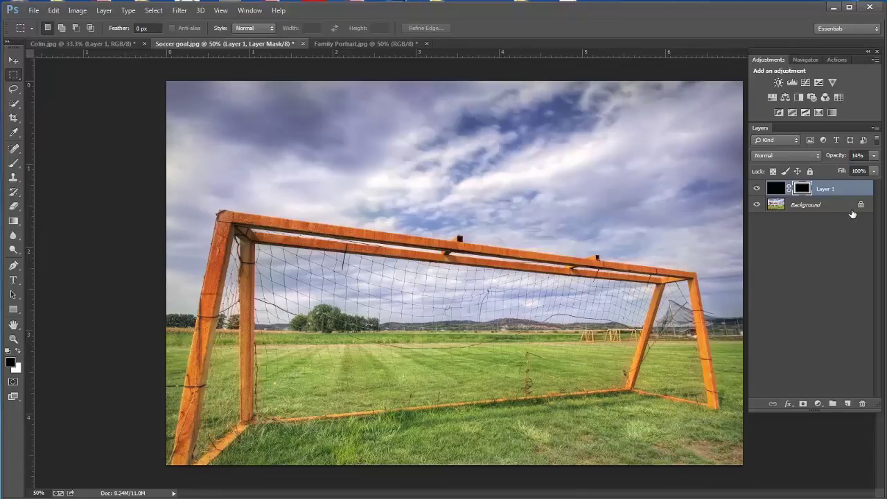
left_click(758, 189)
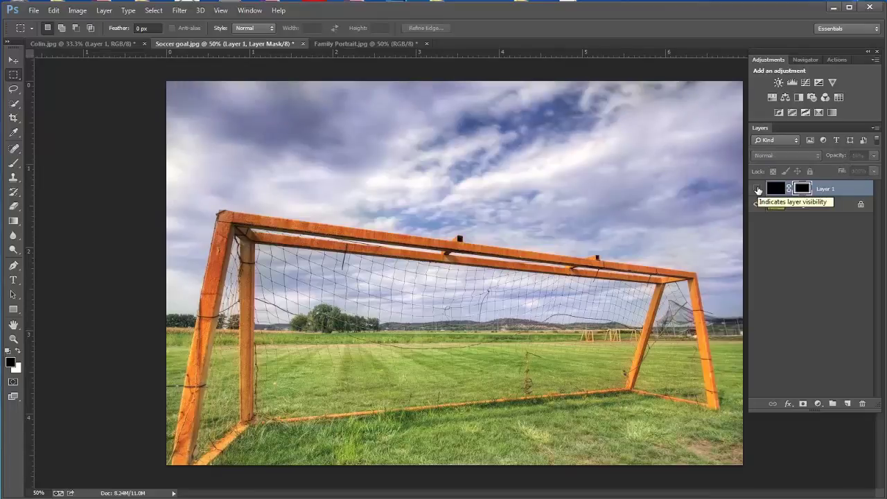
left_click(758, 189)
left_click(758, 189)
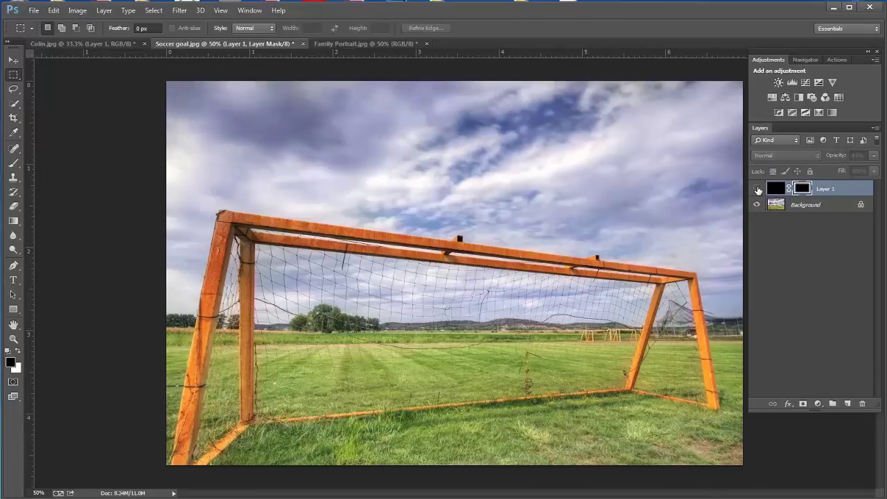
left_click(758, 190)
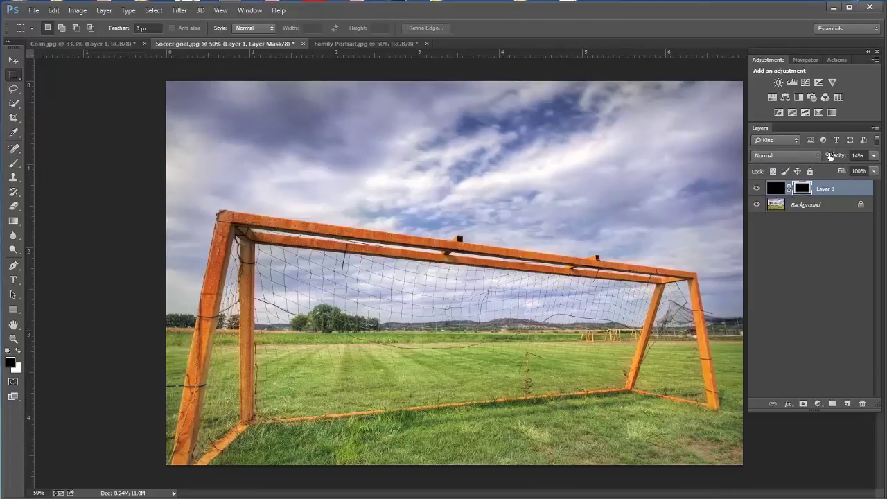
left_click_drag(831, 156, 861, 156)
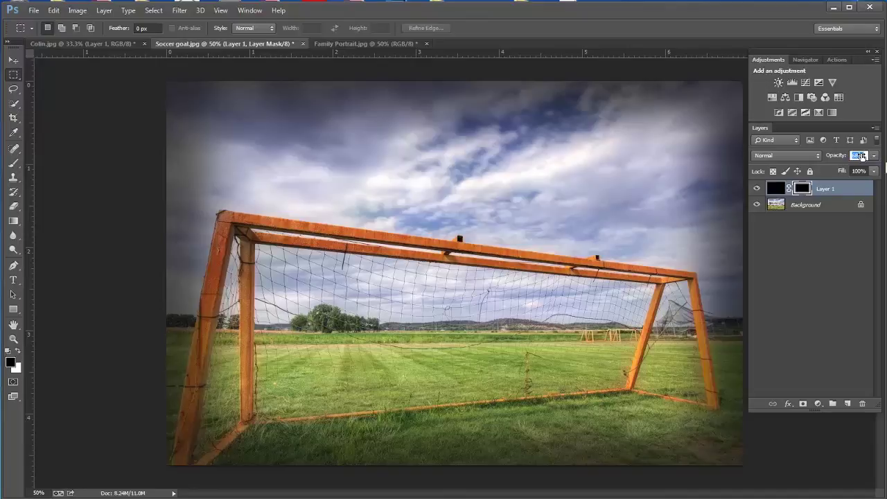
left_click_drag(861, 157, 778, 156)
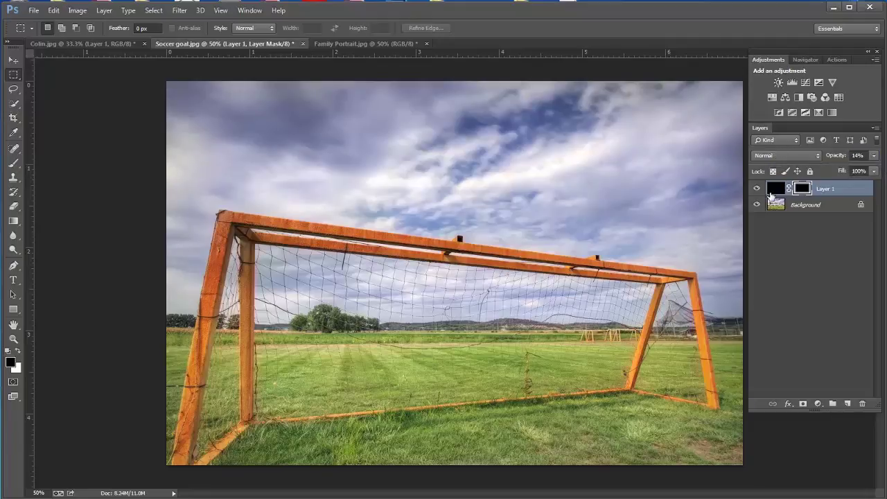
left_click(758, 189)
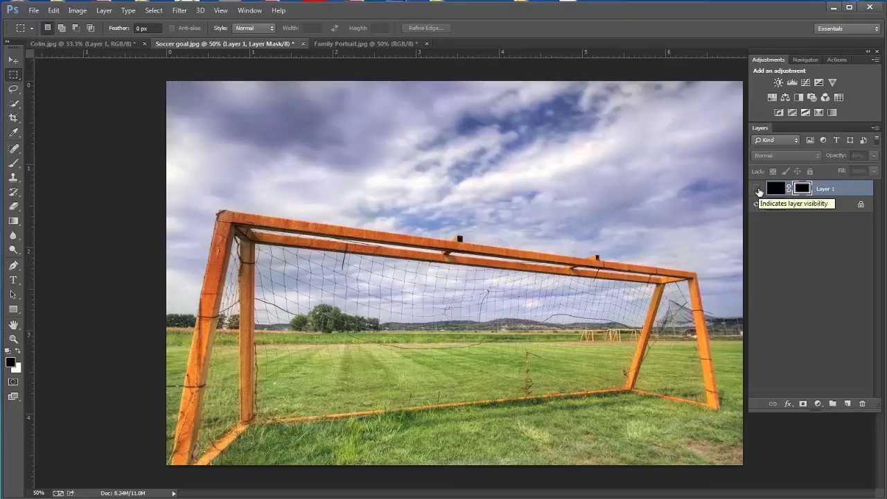
left_click(758, 189)
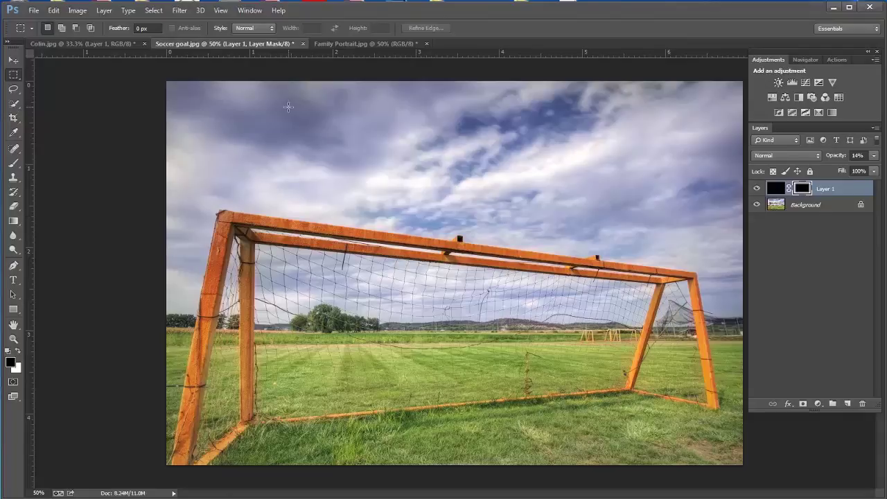
left_click(358, 44)
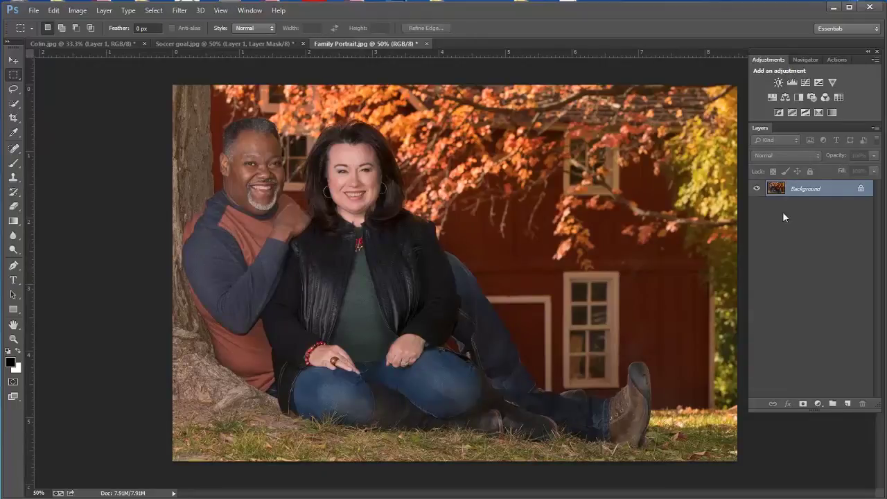
Add a black-filled layer above the Family Portrait and draw a rectangular selection inset from its edges
left_click(847, 405)
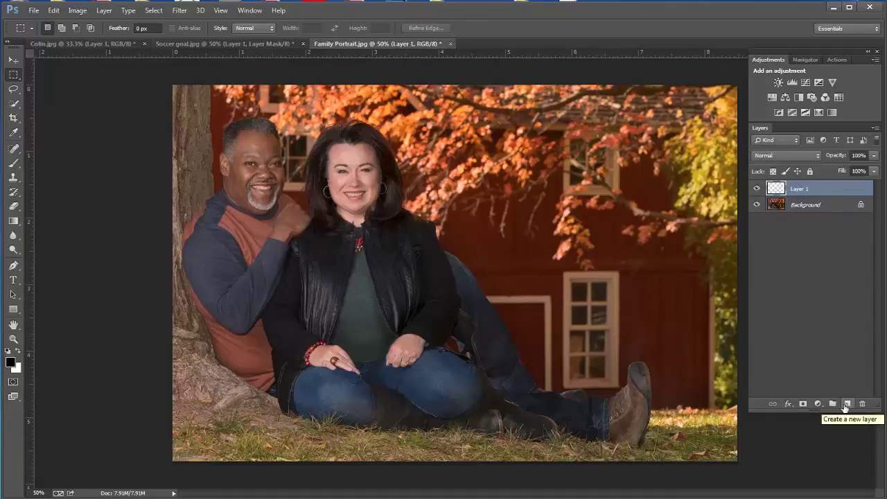
key("alt+BackSpace")
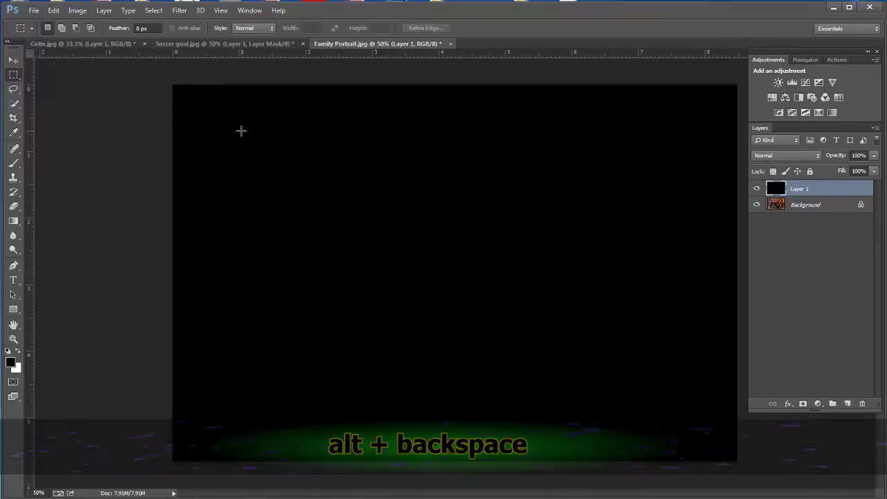
left_click_drag(229, 131, 696, 423)
key("space")
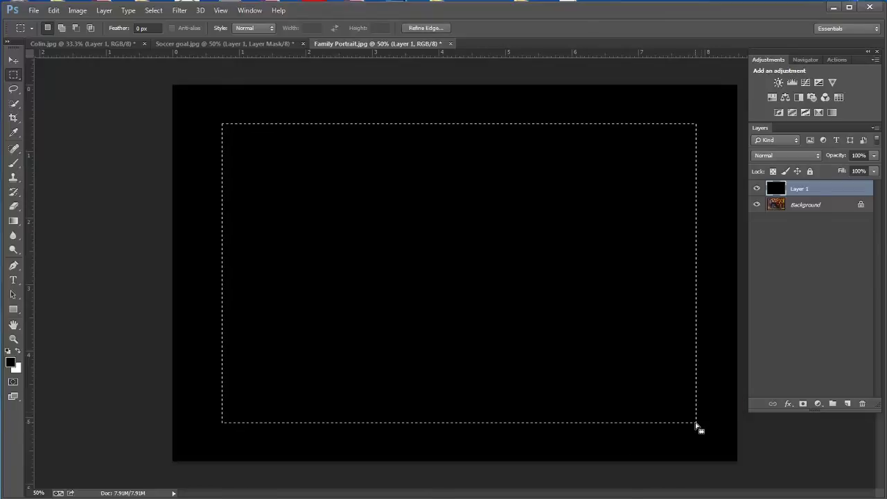
Feather the inset selection on Layer 1 by about 40.4 px for soft, rounded corners
left_click(434, 27)
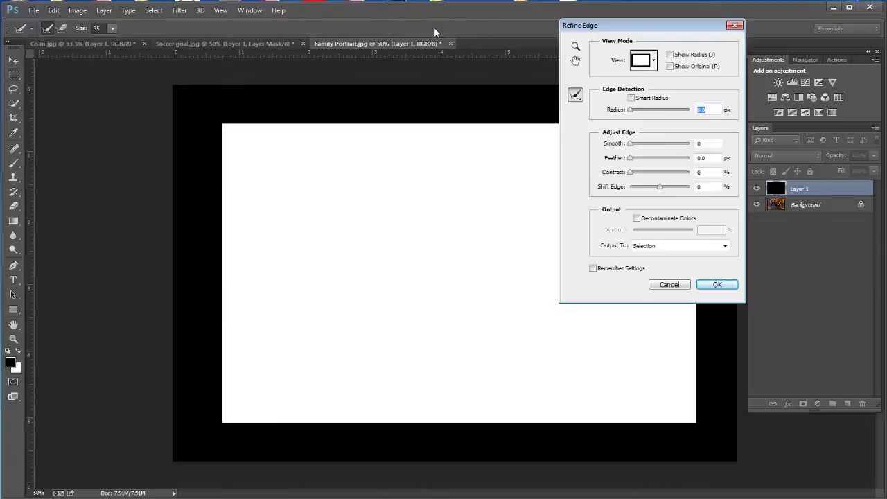
left_click_drag(631, 158, 660, 159)
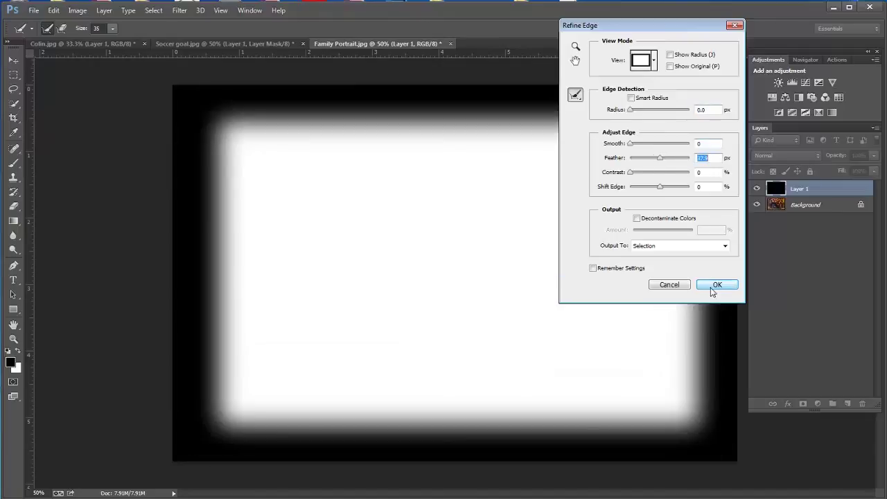
left_click(716, 285)
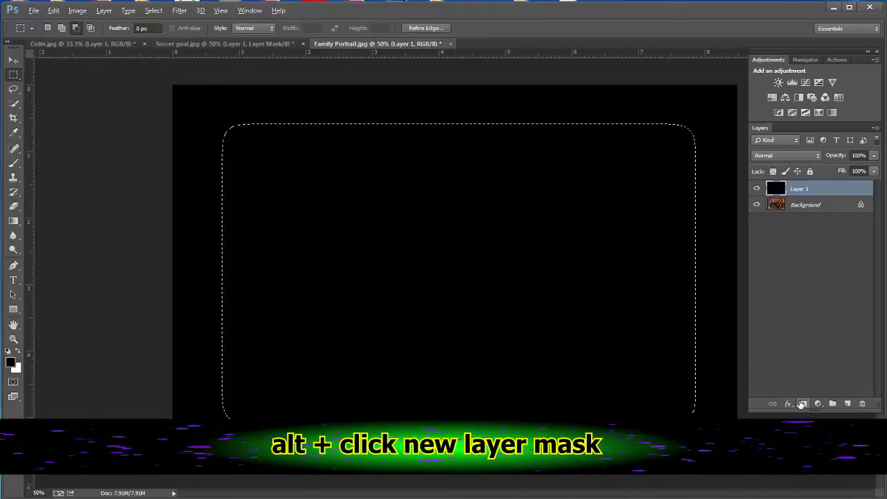
Mask the black layer to the feathered selection, set its opacity to 14%, and compare with it on and off
left_click(802, 405, "alt")
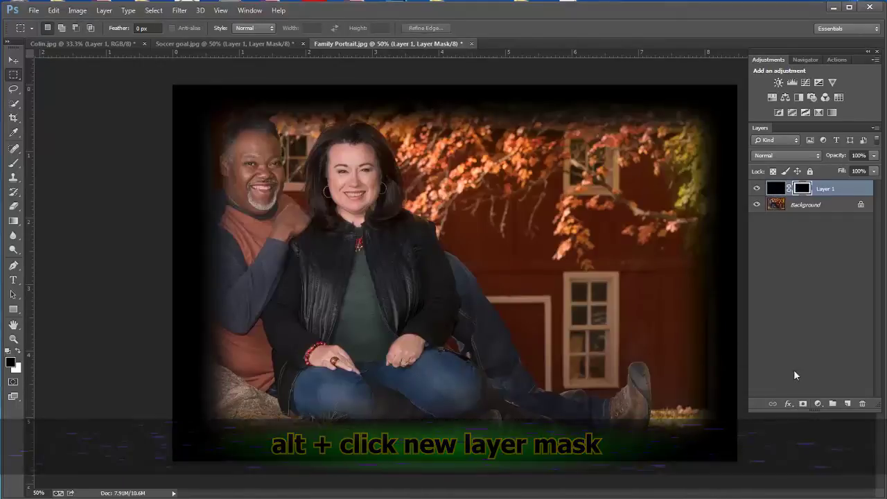
left_click_drag(834, 157, 727, 152)
left_click(758, 189)
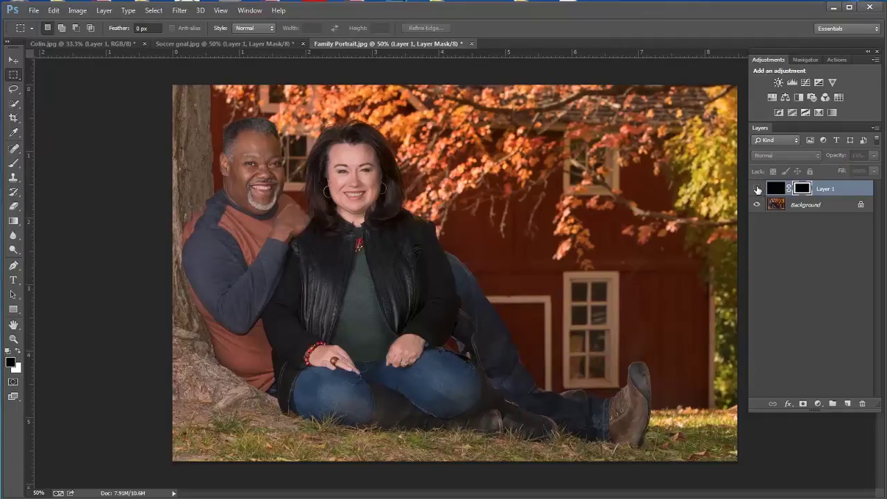
left_click(758, 190)
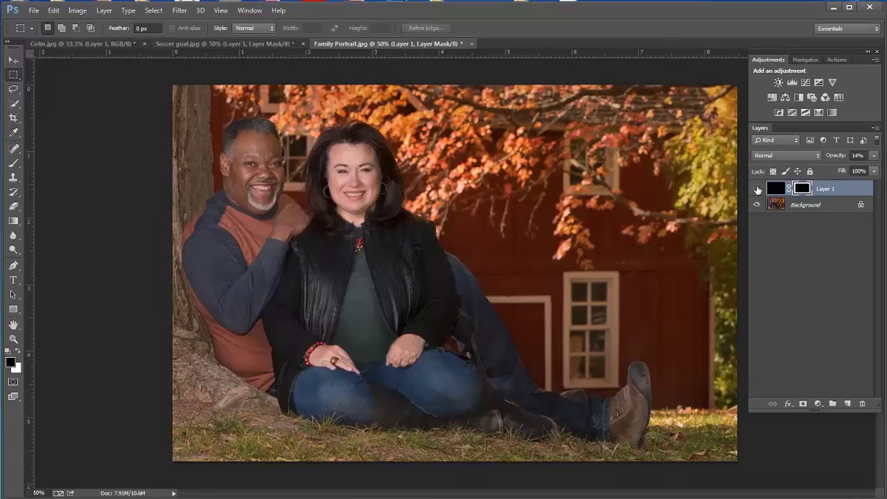
left_click(758, 190)
left_click(758, 190)
left_click(758, 190)
left_click(757, 189)
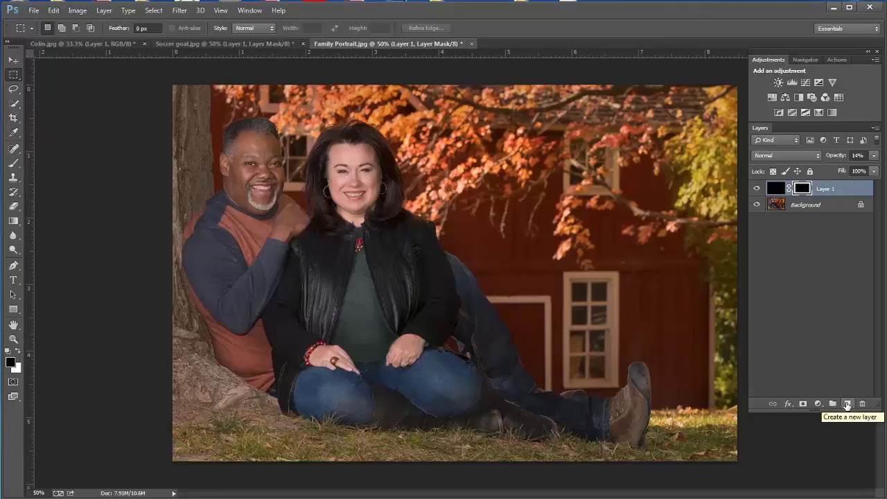
Add Layer 2 above Layer 1 and set the Gradient Tool to the Foreground to Transparent preset
left_click(846, 404)
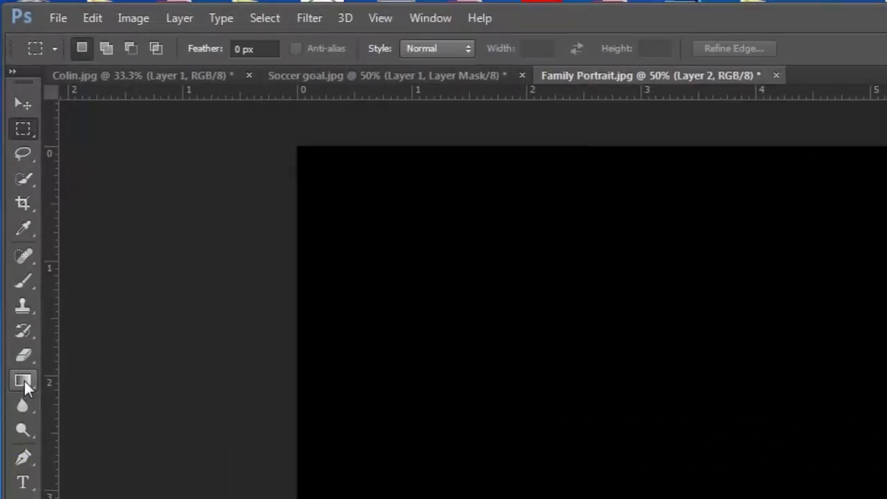
left_click(24, 382)
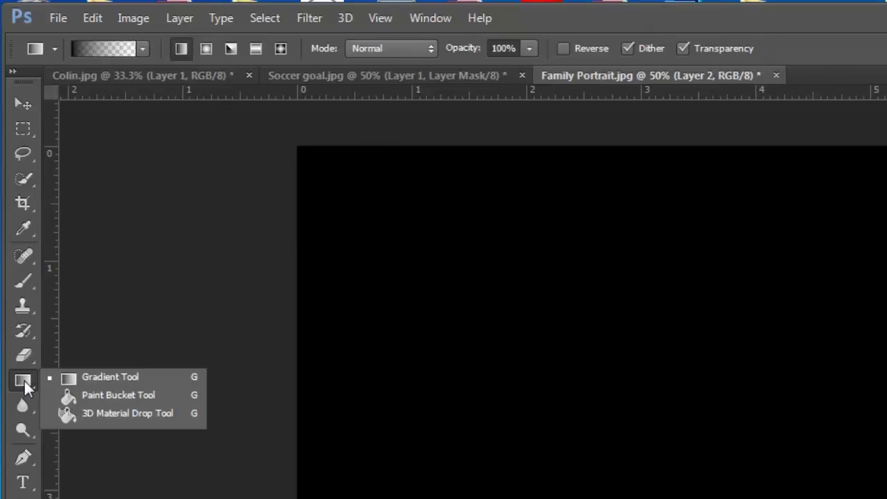
left_click(95, 399)
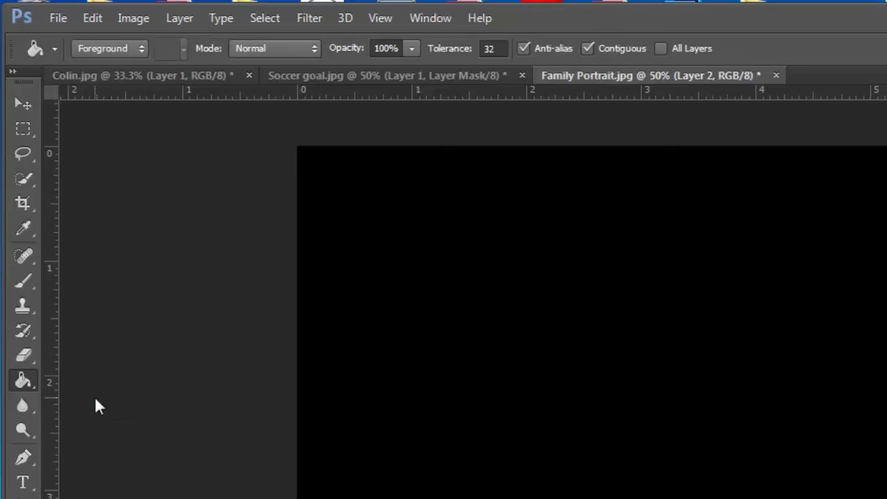
left_click(21, 386)
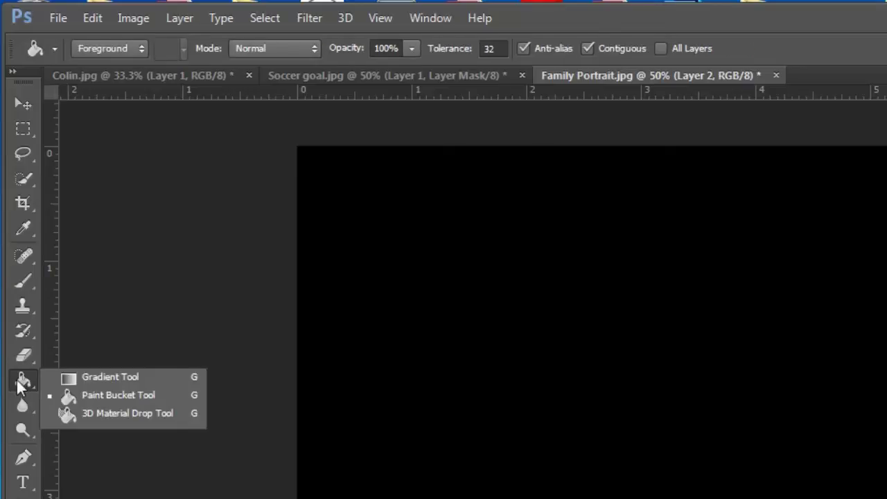
left_click(99, 382)
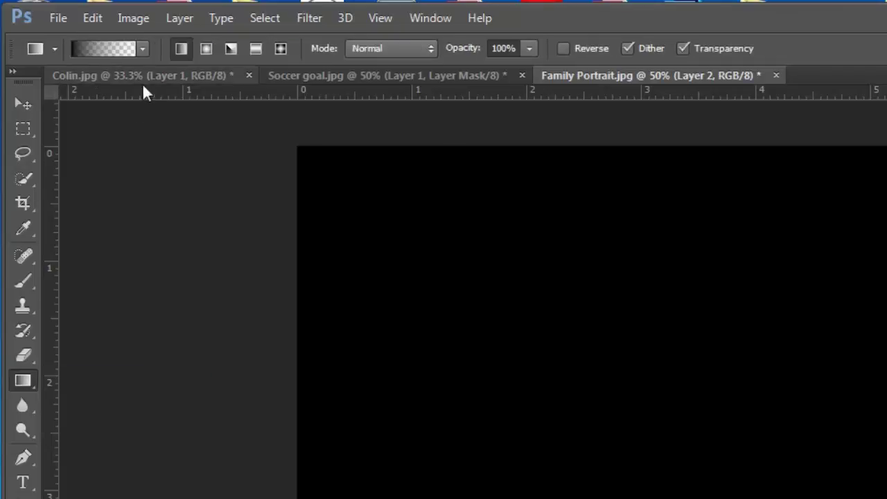
left_click(144, 49)
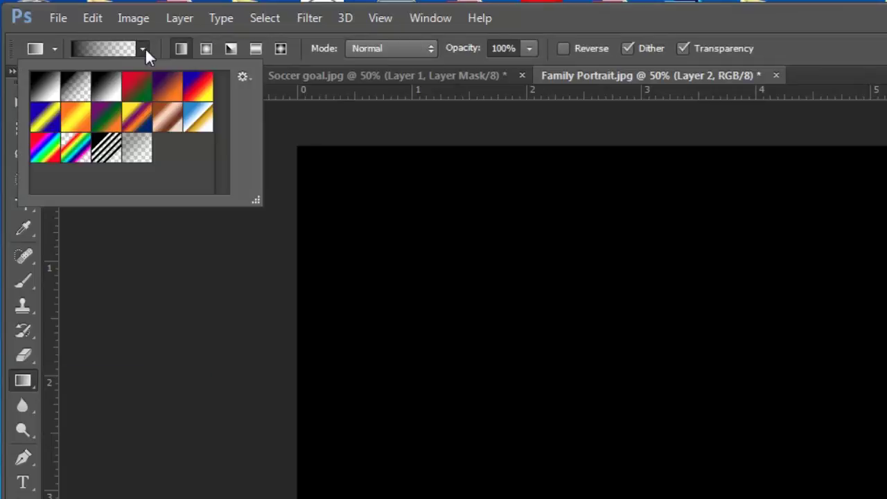
left_click(78, 92)
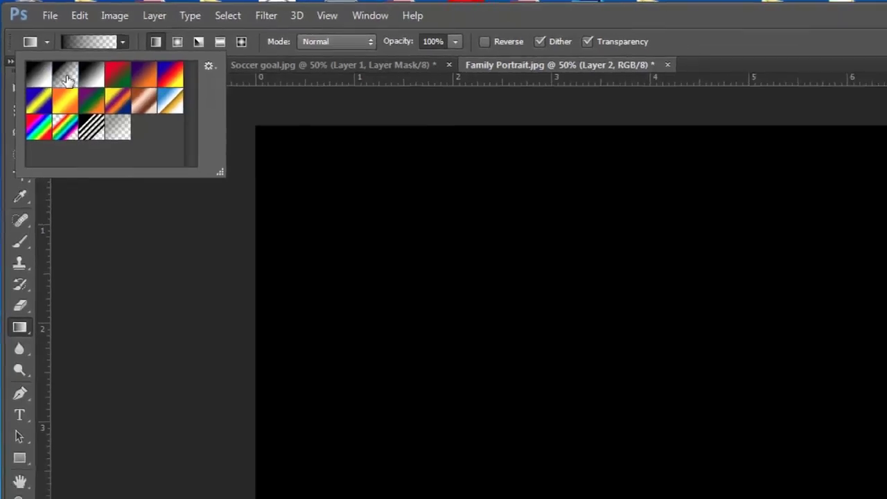
left_click(886, 42)
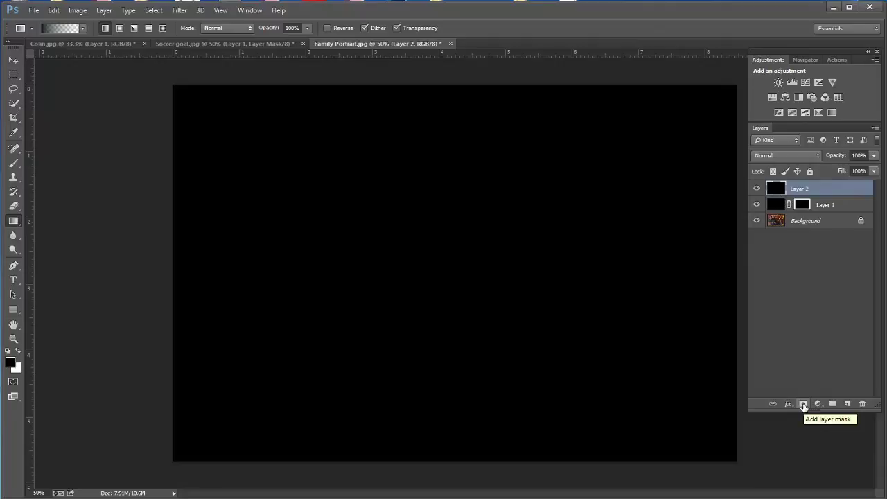
Mask Layer 2 with a gradient so only the upper-right corner stays dark
left_click(804, 404)
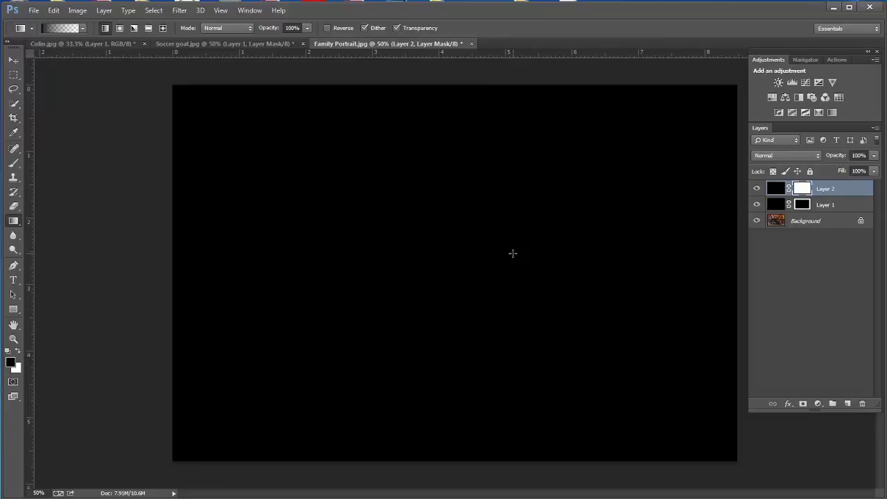
left_click_drag(514, 252, 706, 107)
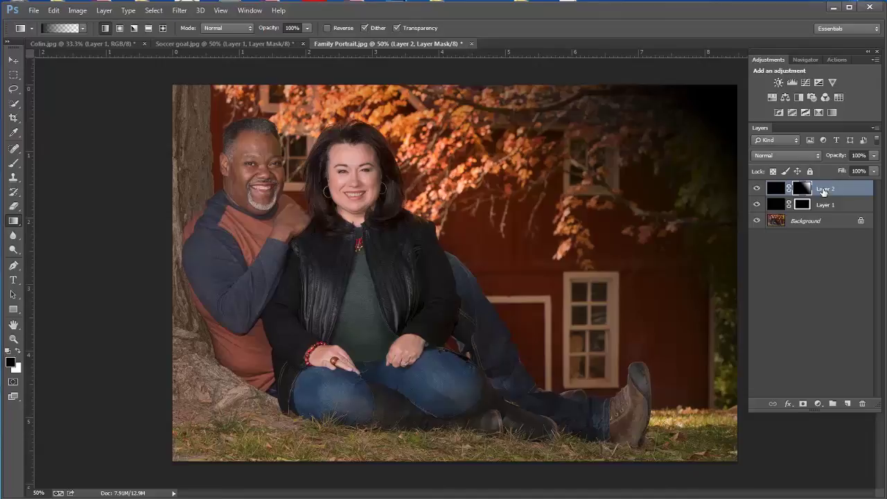
left_click(834, 157)
Set Layer 2's opacity to 27% and compare the corner with the layer hidden and shown
left_click_drag(834, 158, 662, 163)
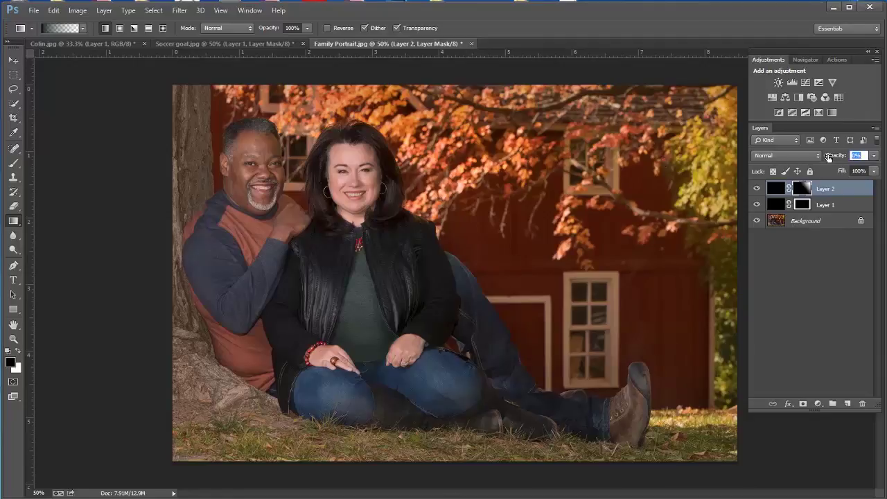
left_click_drag(829, 158, 841, 158)
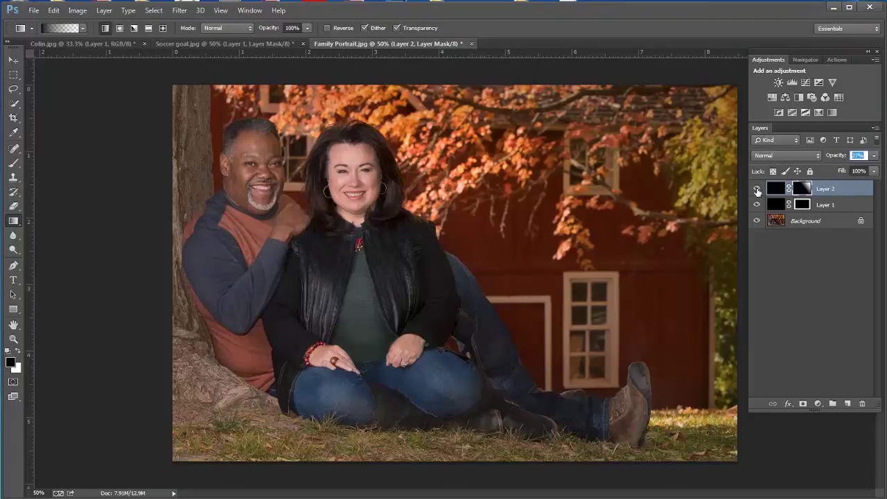
left_click(758, 190)
left_click(758, 190)
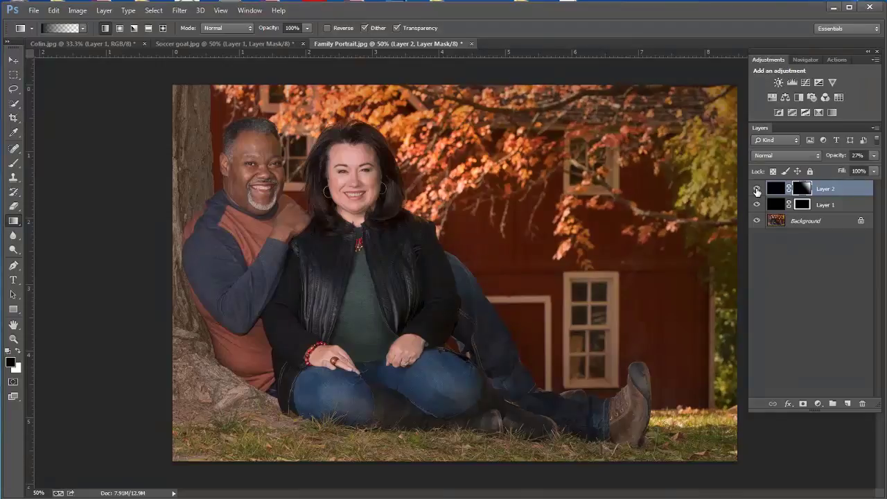